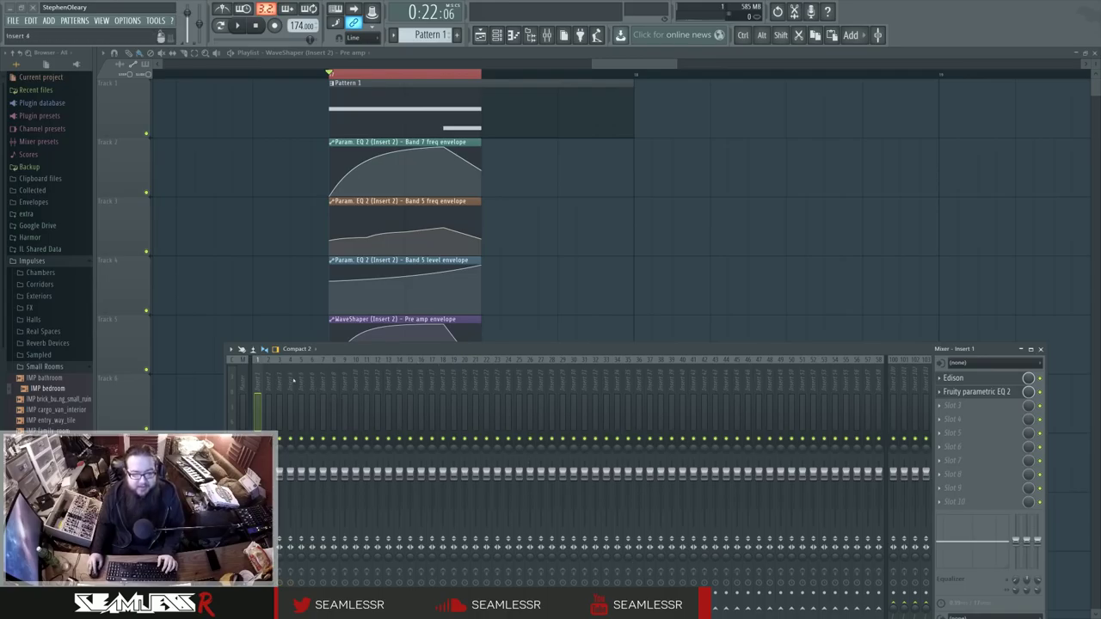
Listen to the reference recording in Edison on mixer insert 1, and play the pattern for comparison.
left_click(955, 377)
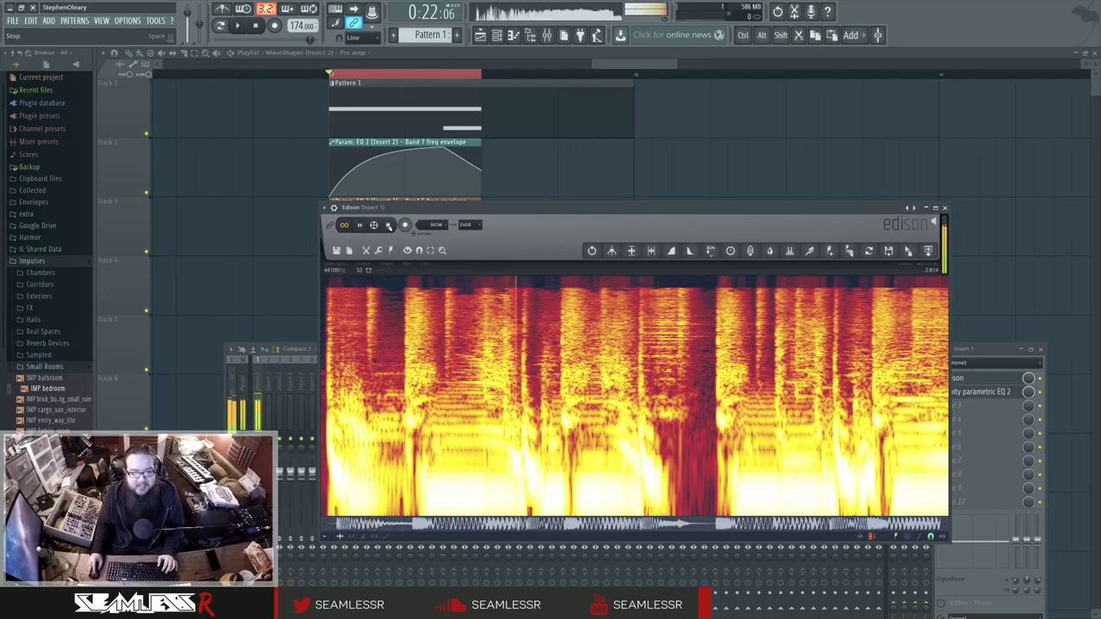
key("space")
key("space")
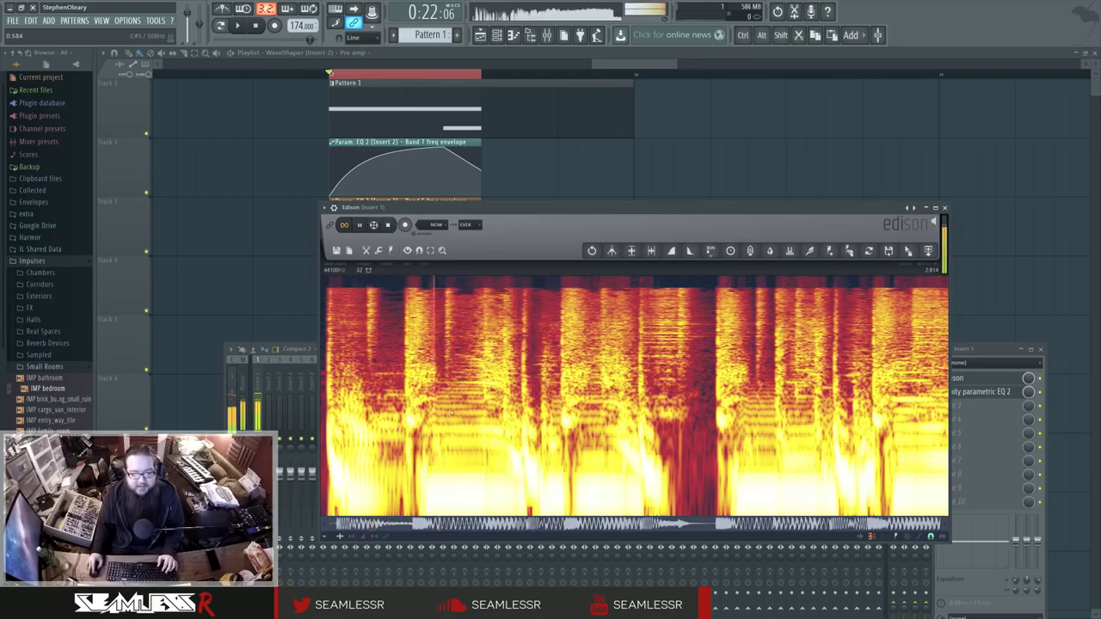
key("space")
key("F12")
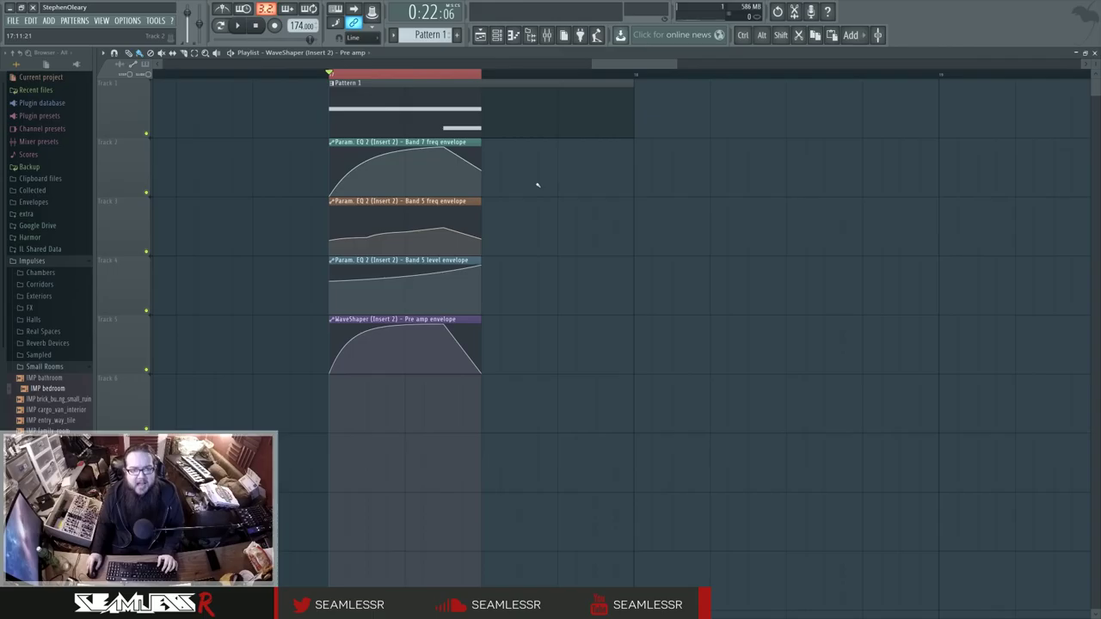
key("space")
key("space")
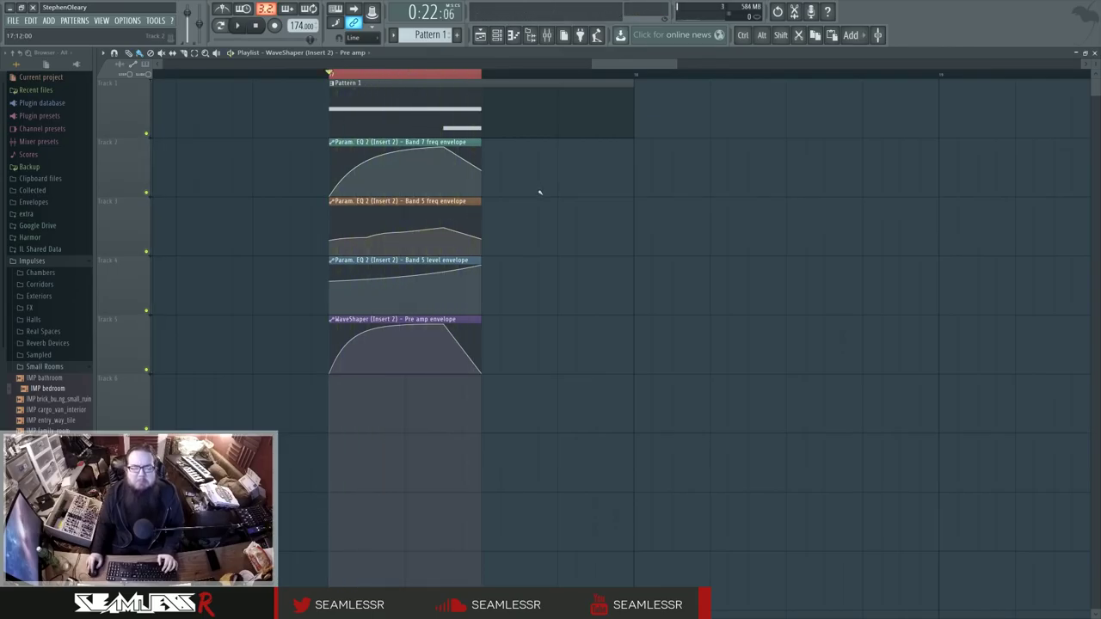
Add a Fruity parametric EQ 2 to the empty slot 5 of mixer insert 2.
left_click(547, 35)
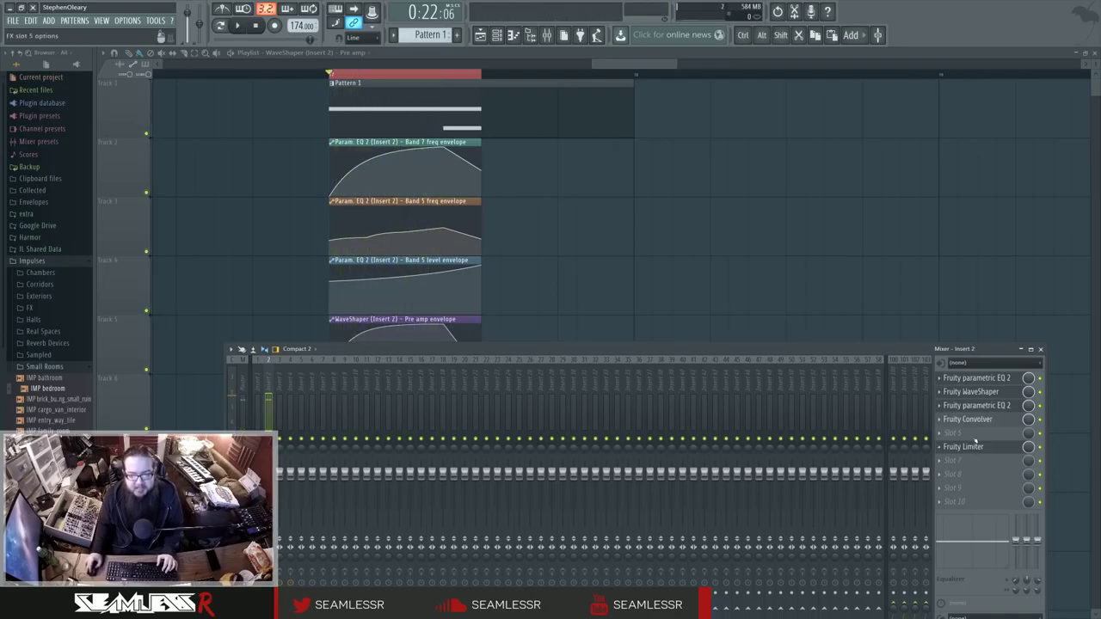
left_click(976, 433)
left_click(955, 388)
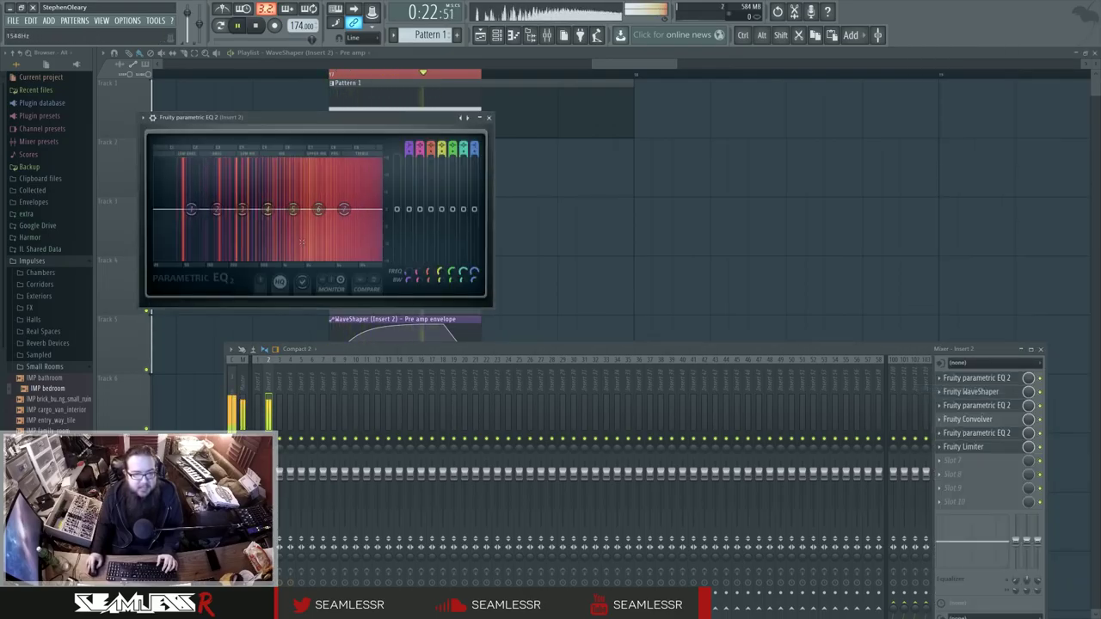
Cut band 5 of the new EQ into a wide dip at about 802 Hz and lower band 6 slightly, auditioning the result.
left_click_drag(292, 209, 273, 243)
key("space")
left_click_drag(344, 209, 321, 211)
left_click_drag(274, 242, 276, 244)
key("space")
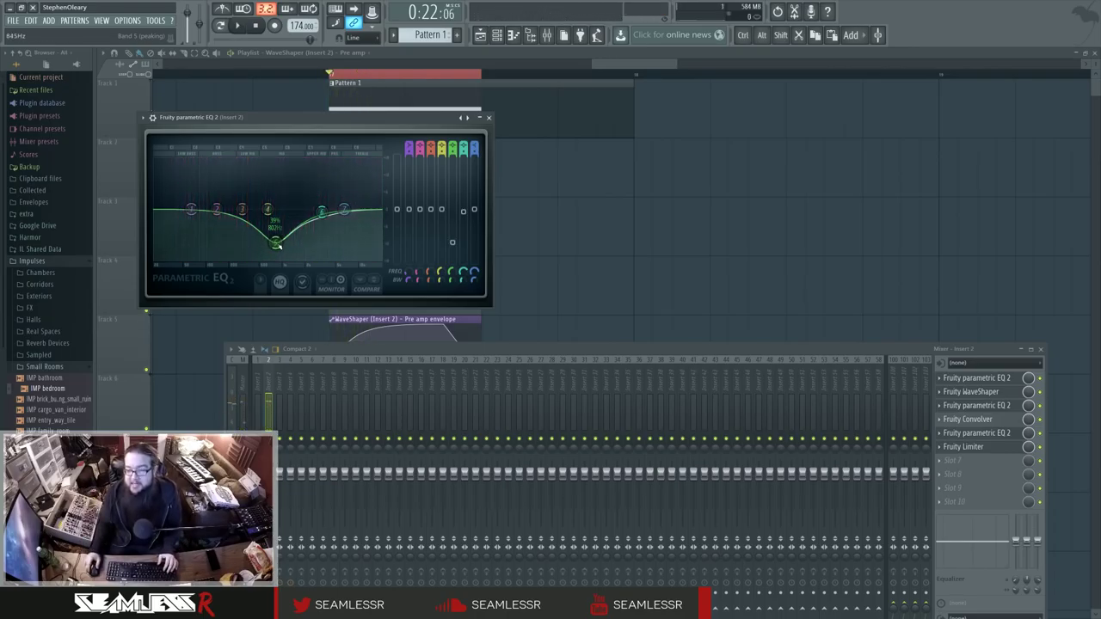
left_click(489, 117)
Examine the operator 1 and main settings of the Default channel's Sytrus synth.
left_click(496, 34)
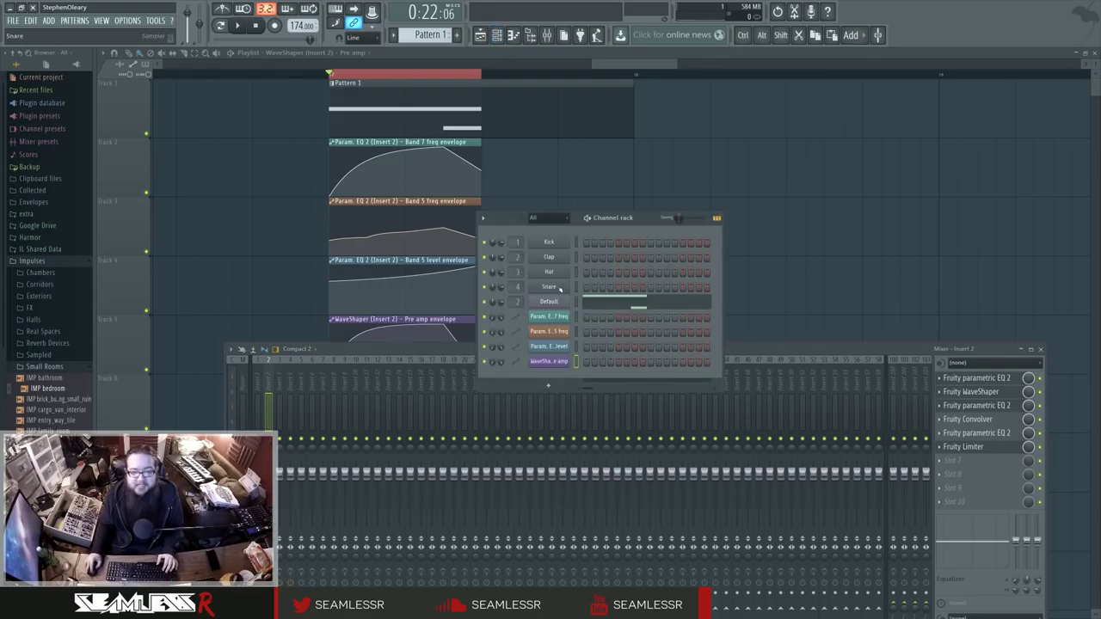
left_click(554, 303)
left_click(420, 299)
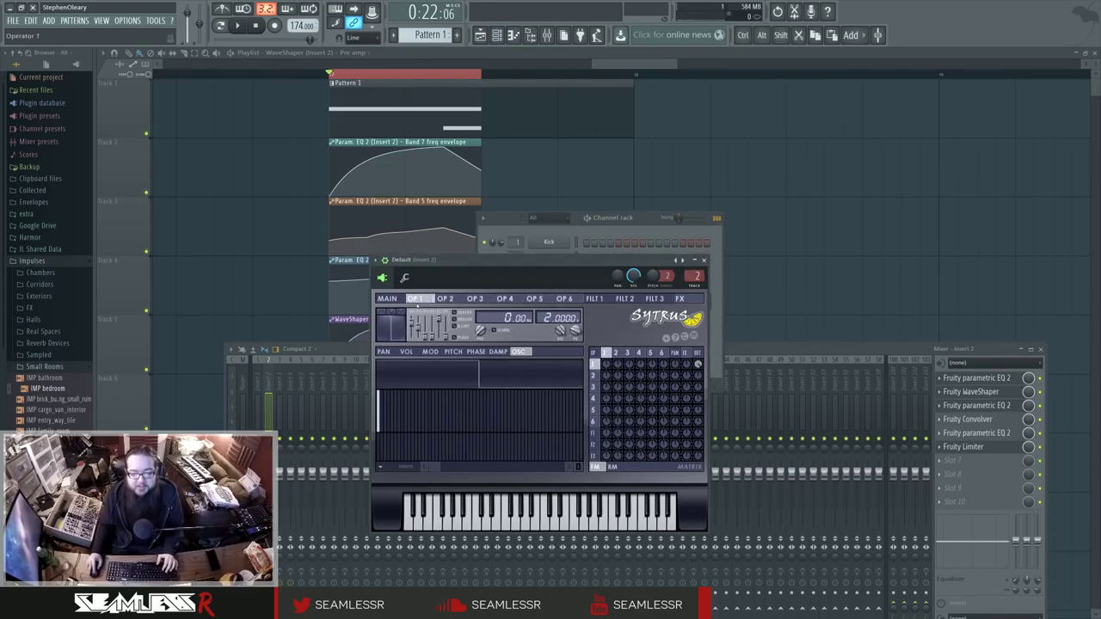
left_click(388, 298)
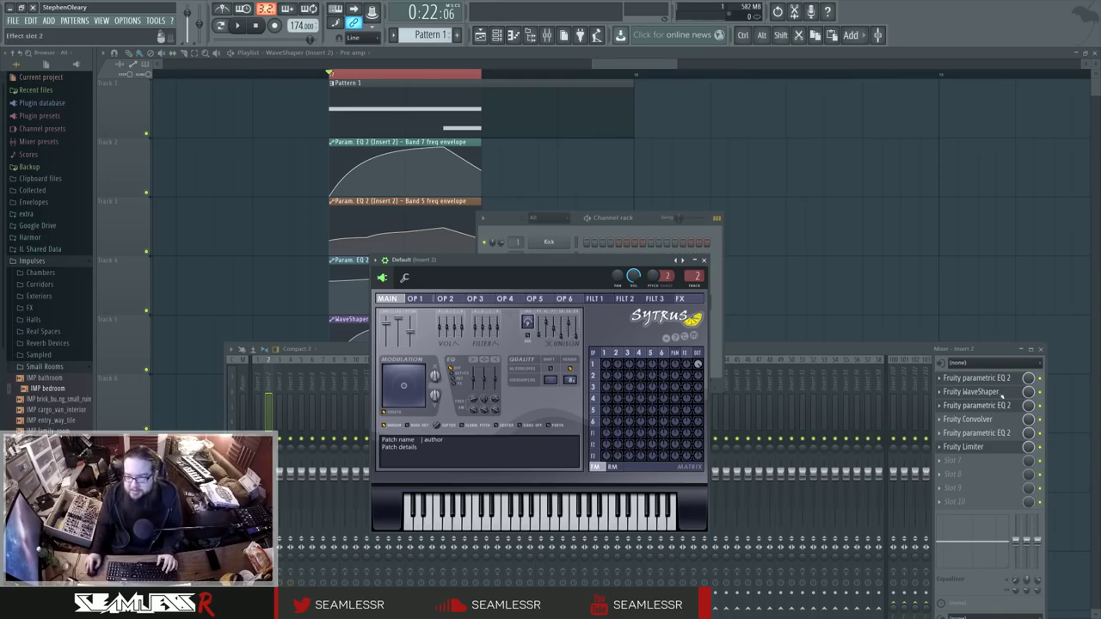
Examine insert 2's first parametric EQ and its WaveShaper during playback, along with their automation clips in the playlist.
left_click(976, 379)
key("space")
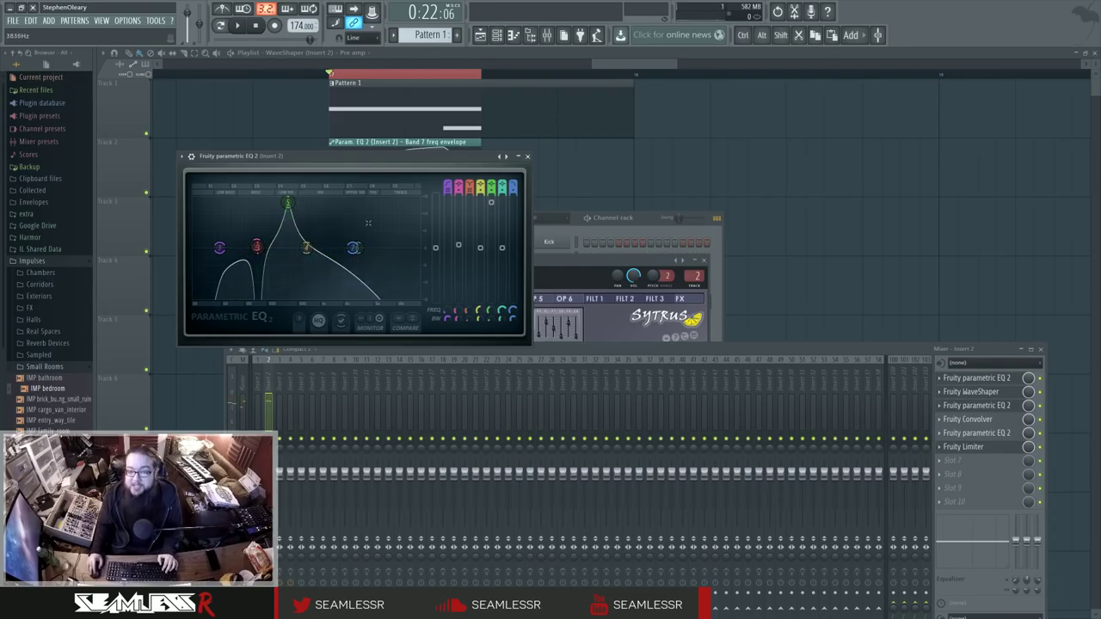
key("F12")
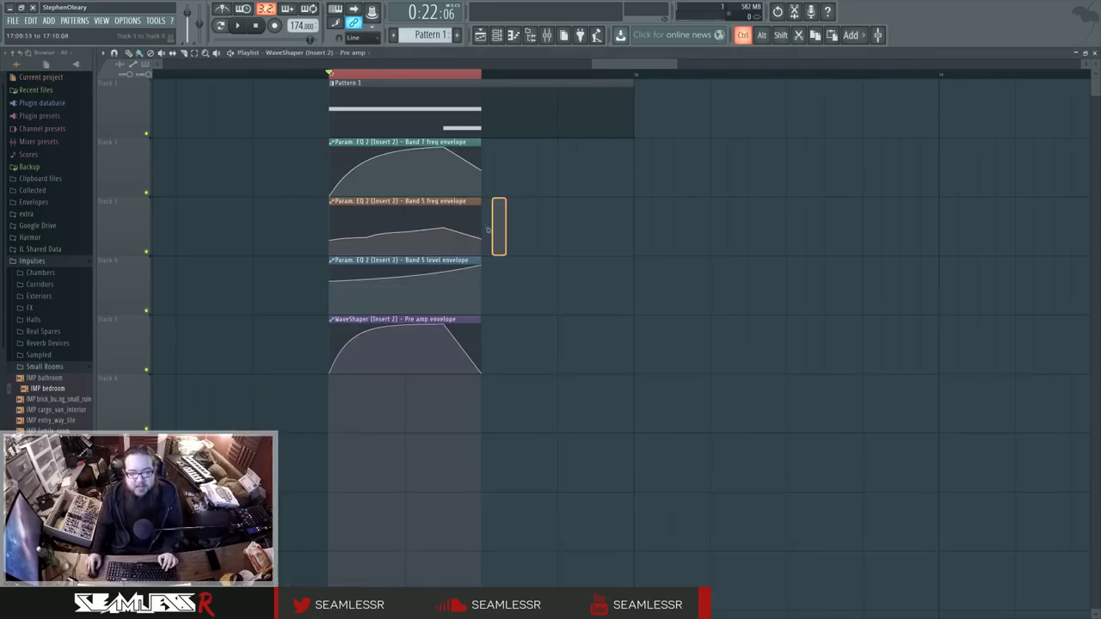
left_click(441, 221, "ctrl")
left_click(527, 237)
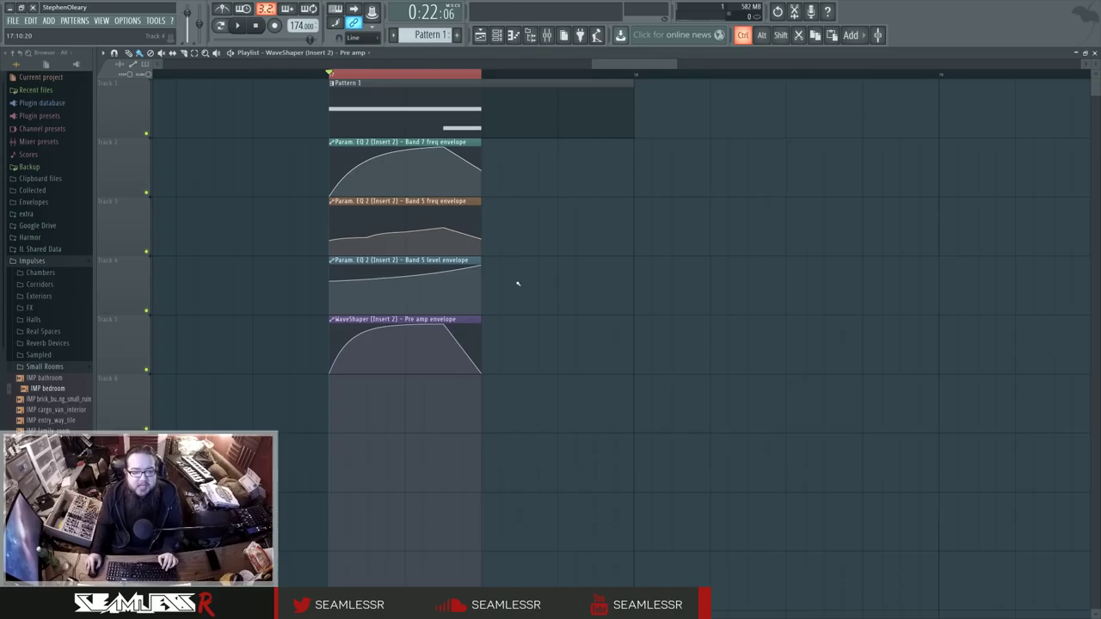
left_click(547, 35)
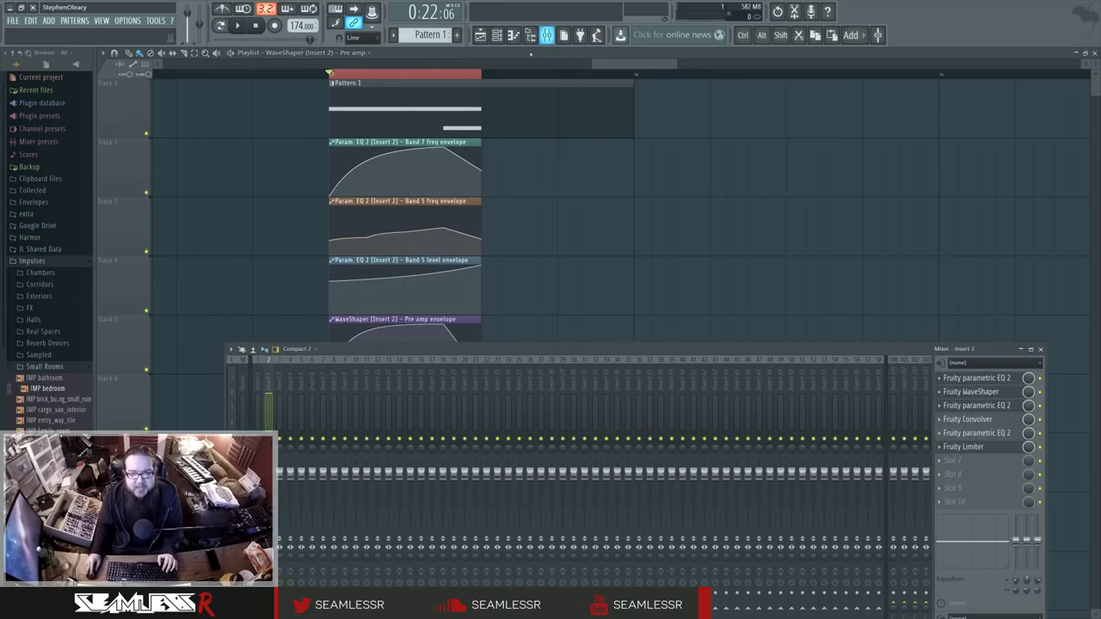
left_click(975, 378)
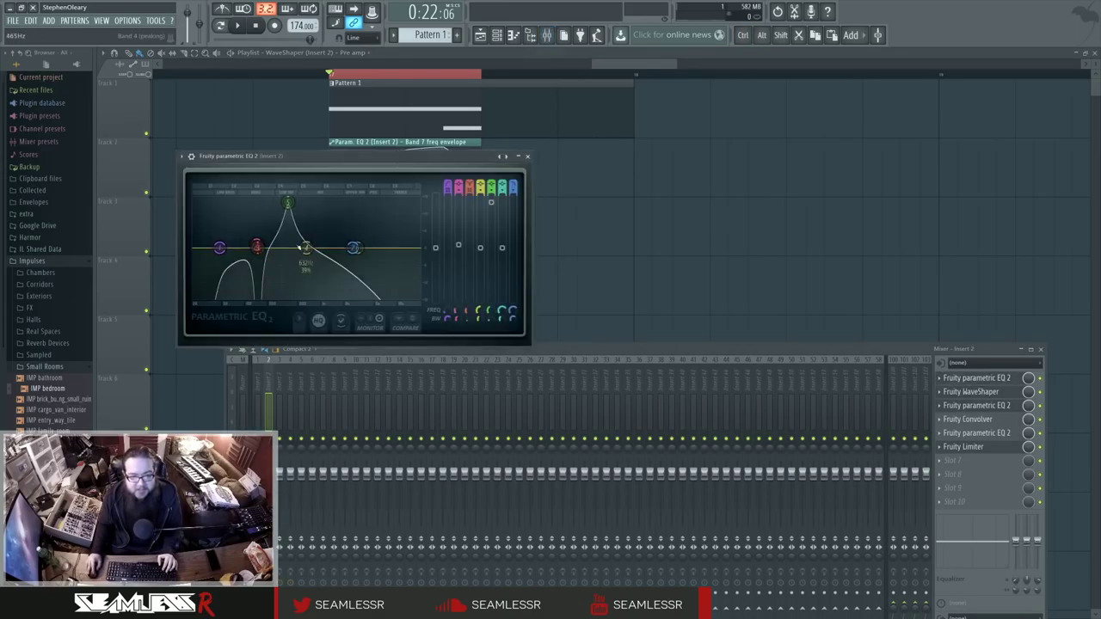
left_click(991, 394)
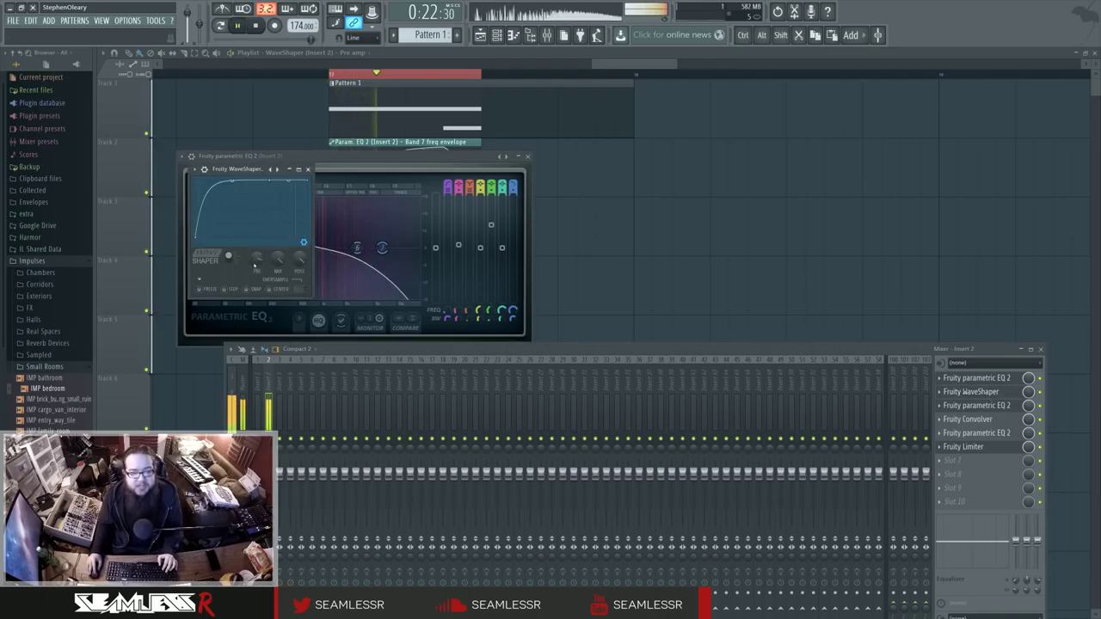
key("F12")
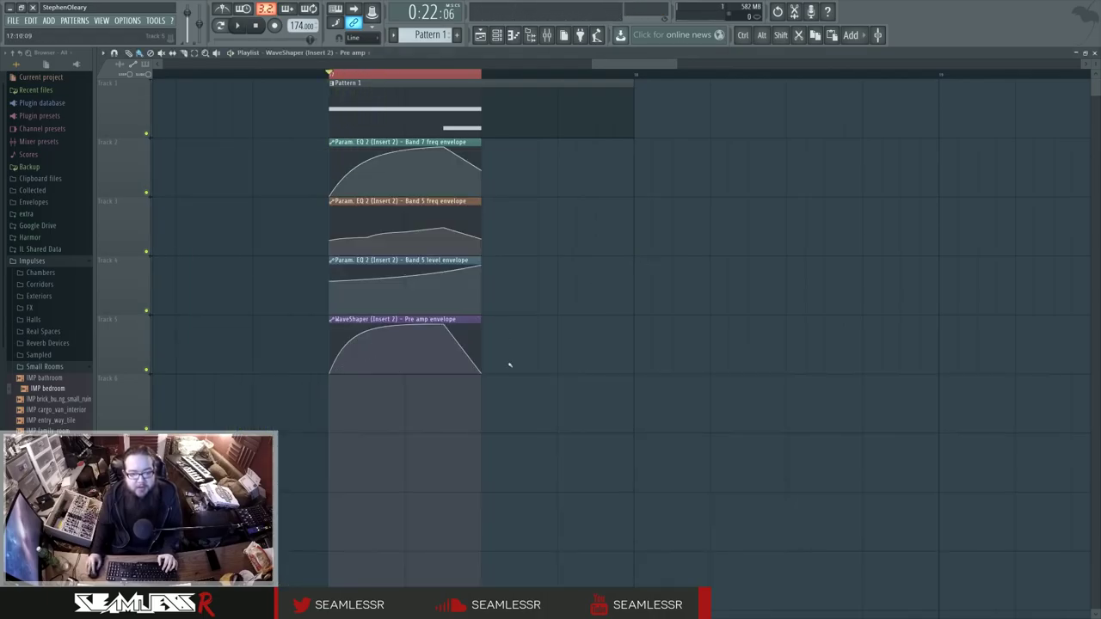
Examine the equalizer curve and the loaded impulse of the Fruity Convolver on insert 2.
left_click(547, 36)
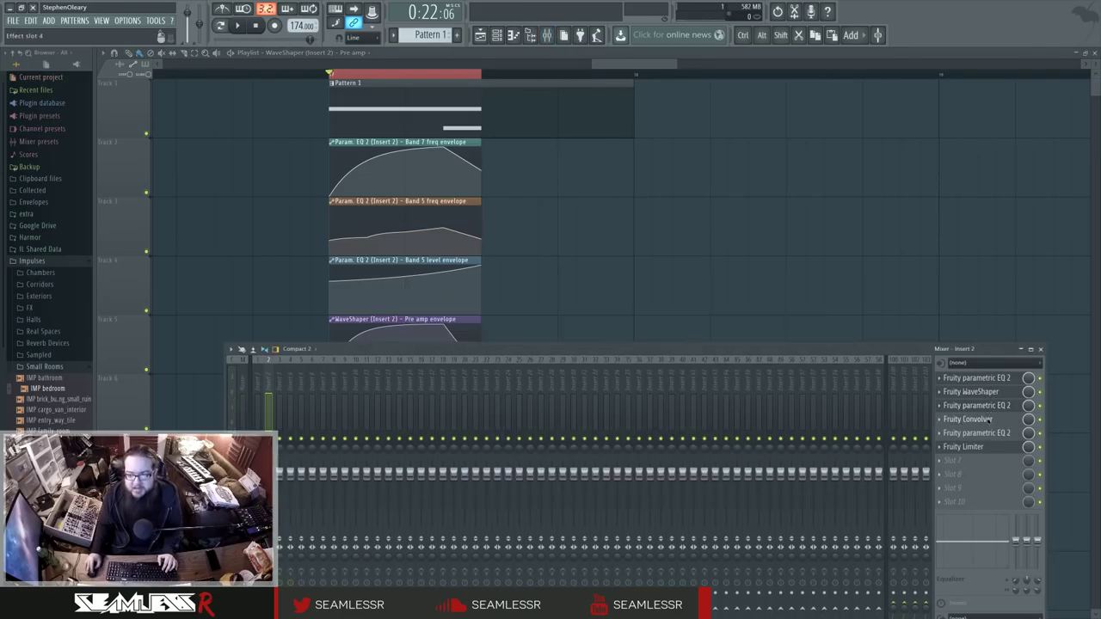
left_click(989, 420)
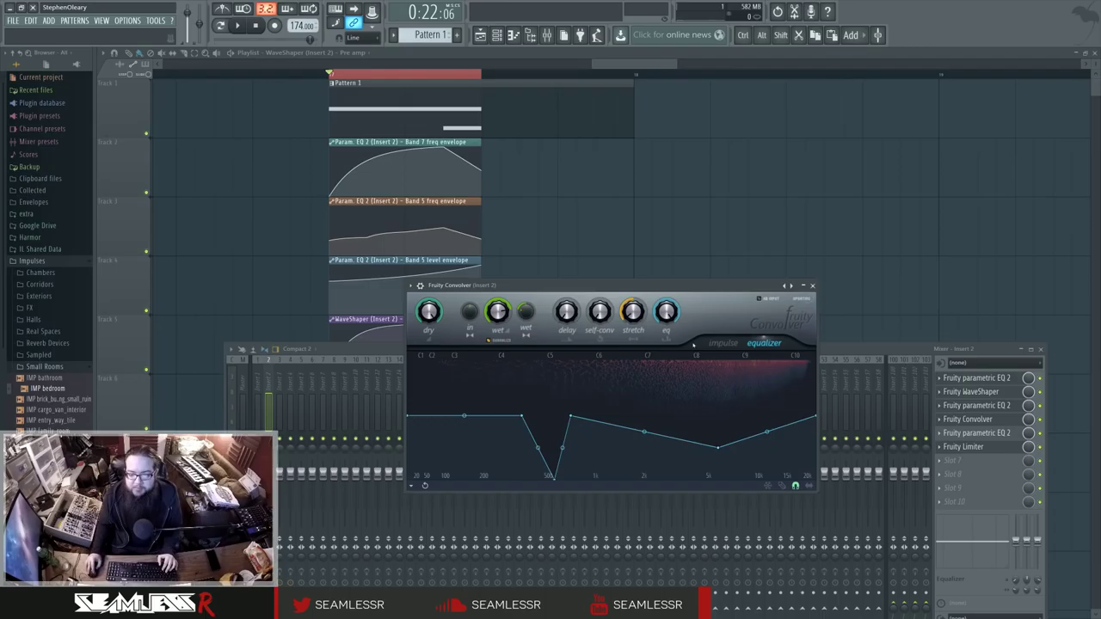
left_click(723, 342)
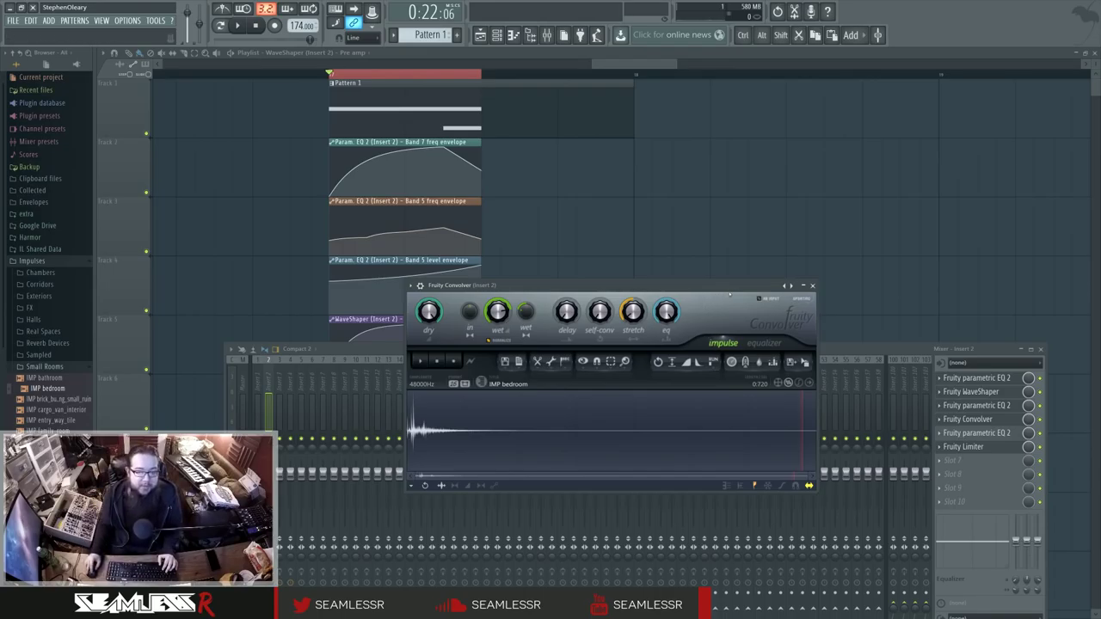
left_click(812, 286)
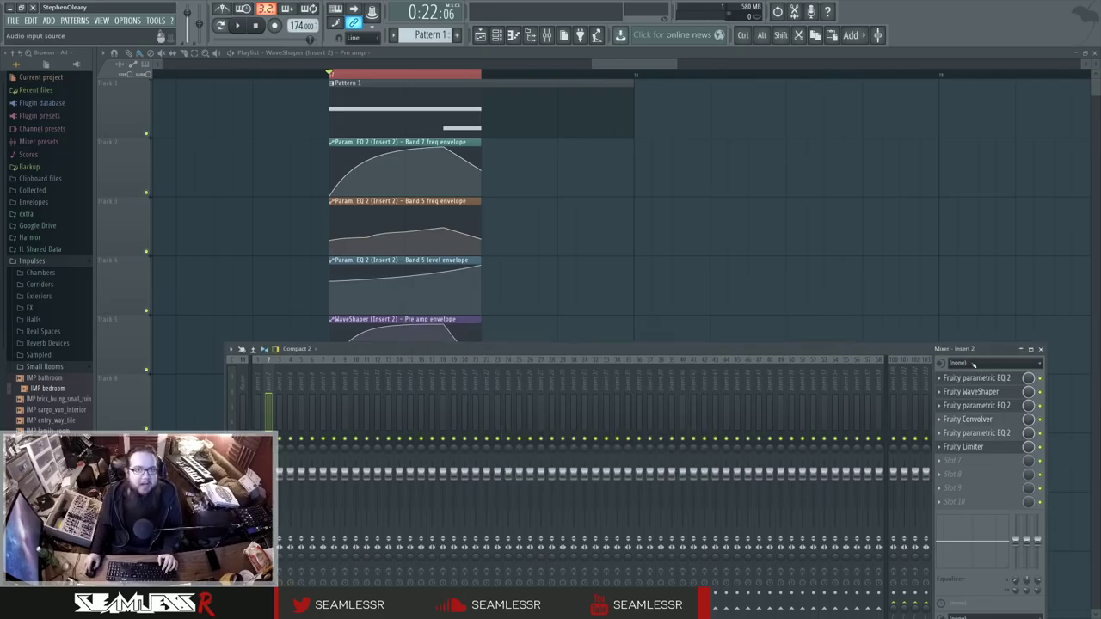
Check the last effects on insert 2, watching the Fruity Limiter's response while the pattern plays.
left_click(967, 419)
left_click(976, 432)
left_click(976, 432)
left_click(976, 432)
left_click(980, 447)
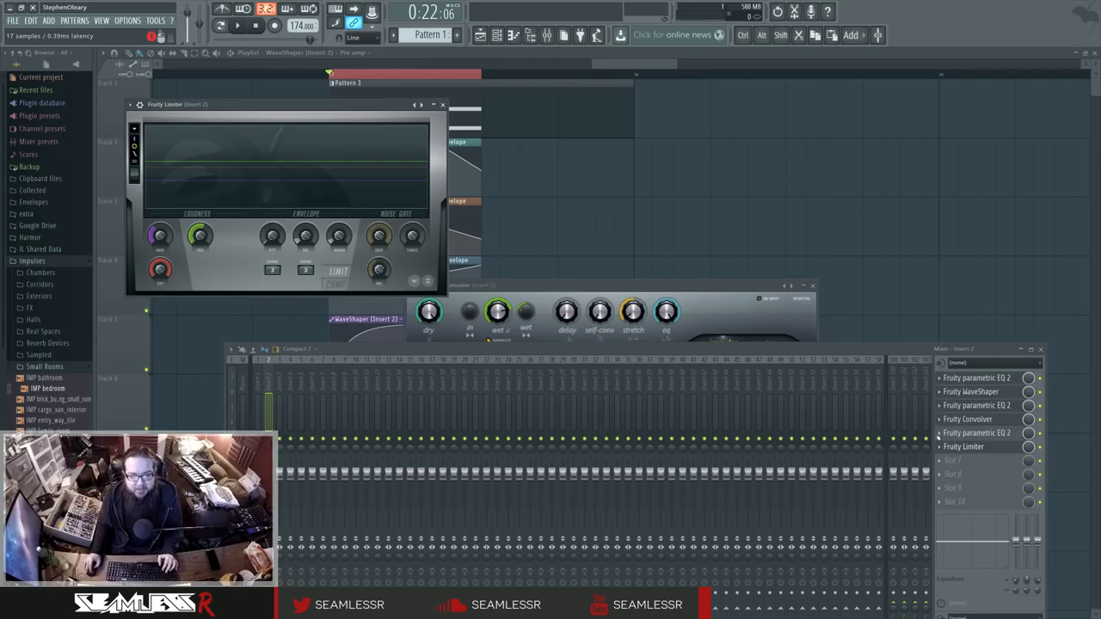
key("space")
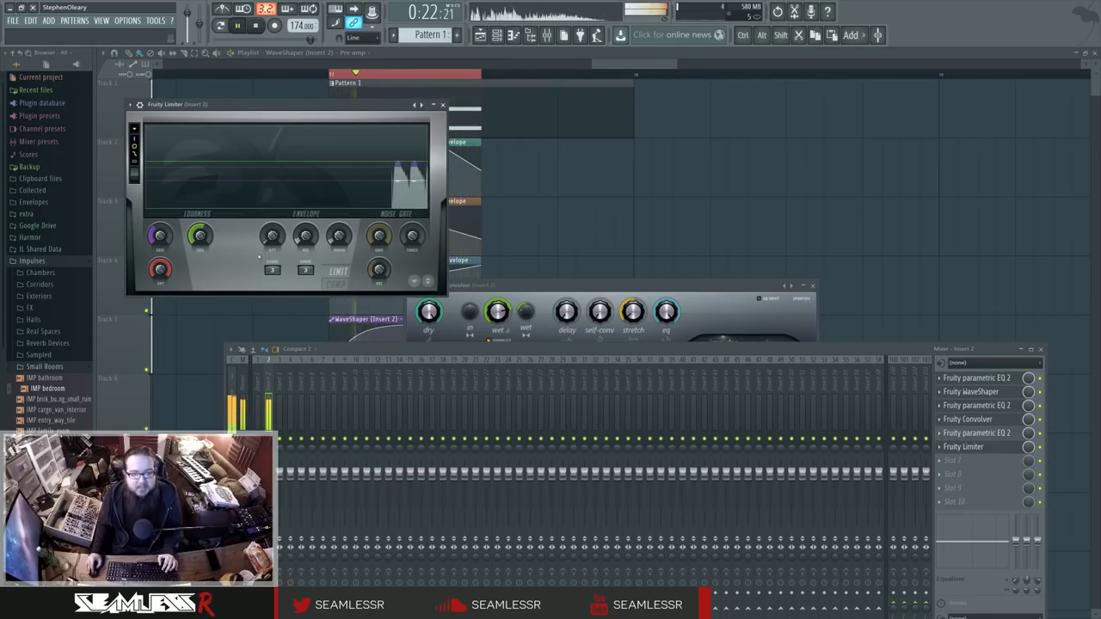
key("space")
left_click(441, 104)
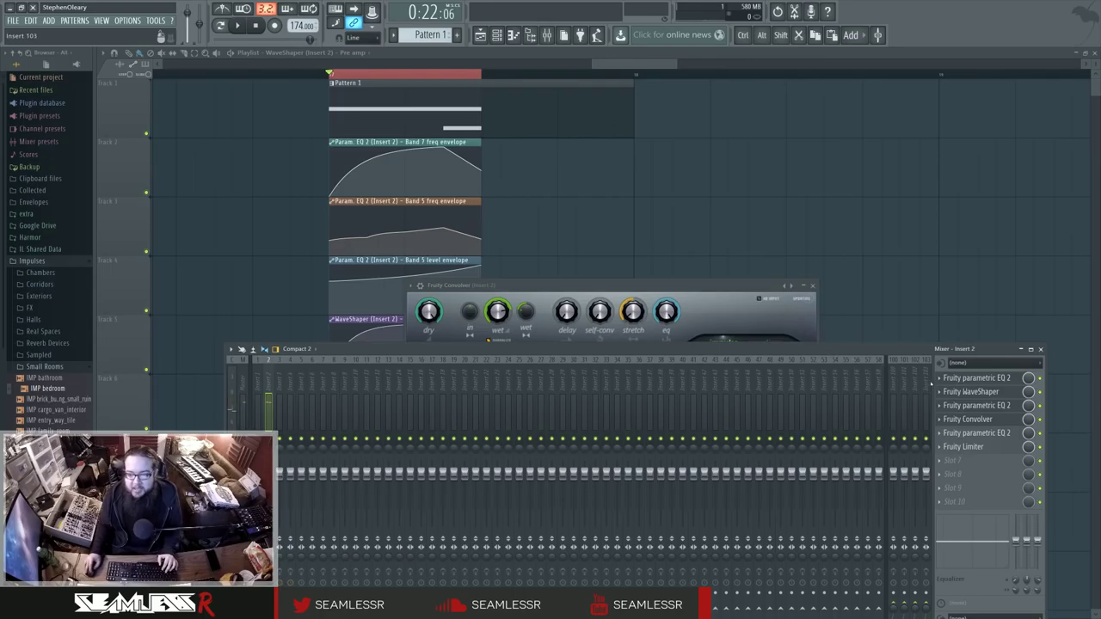
Reopen the Default channel's Sytrus synth and play the pattern briefly.
key("F7")
key("F7")
key("F6")
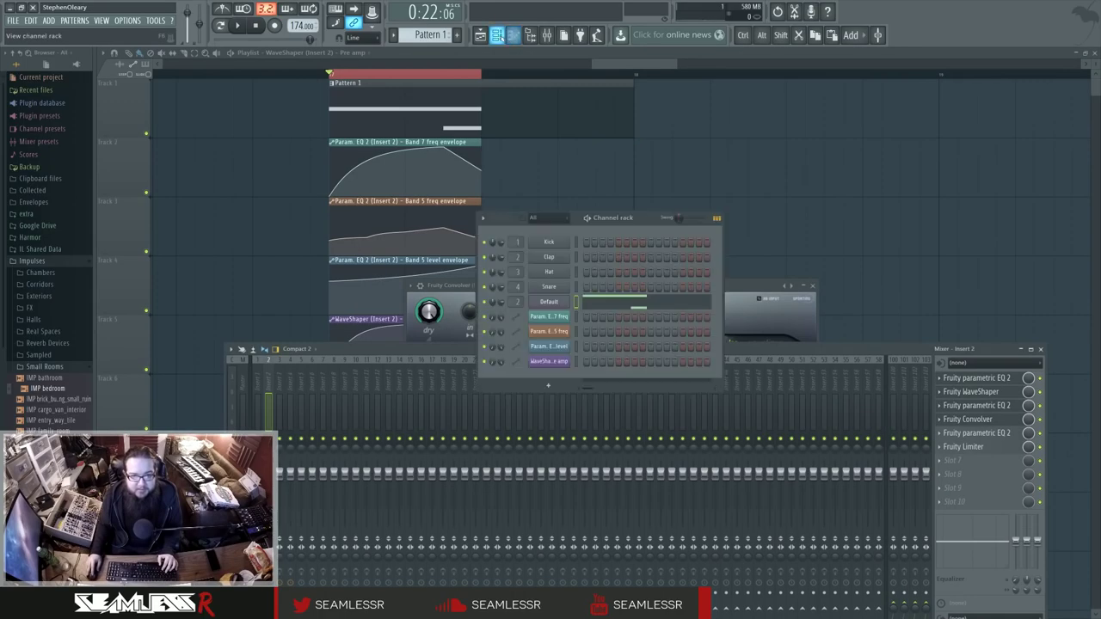
left_click(549, 301)
key("space")
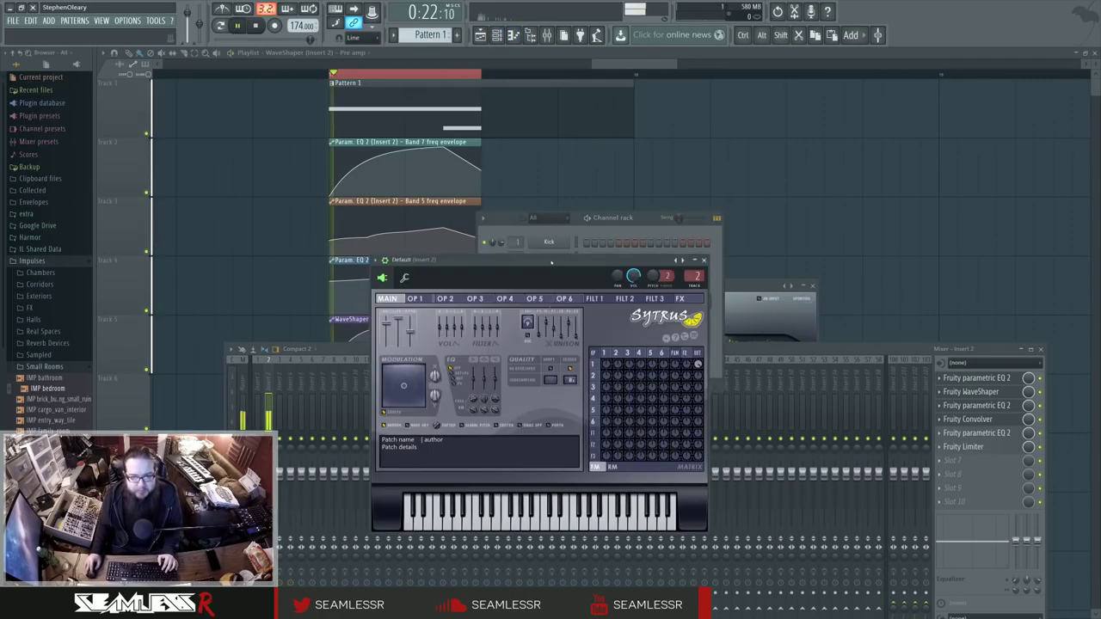
key("space")
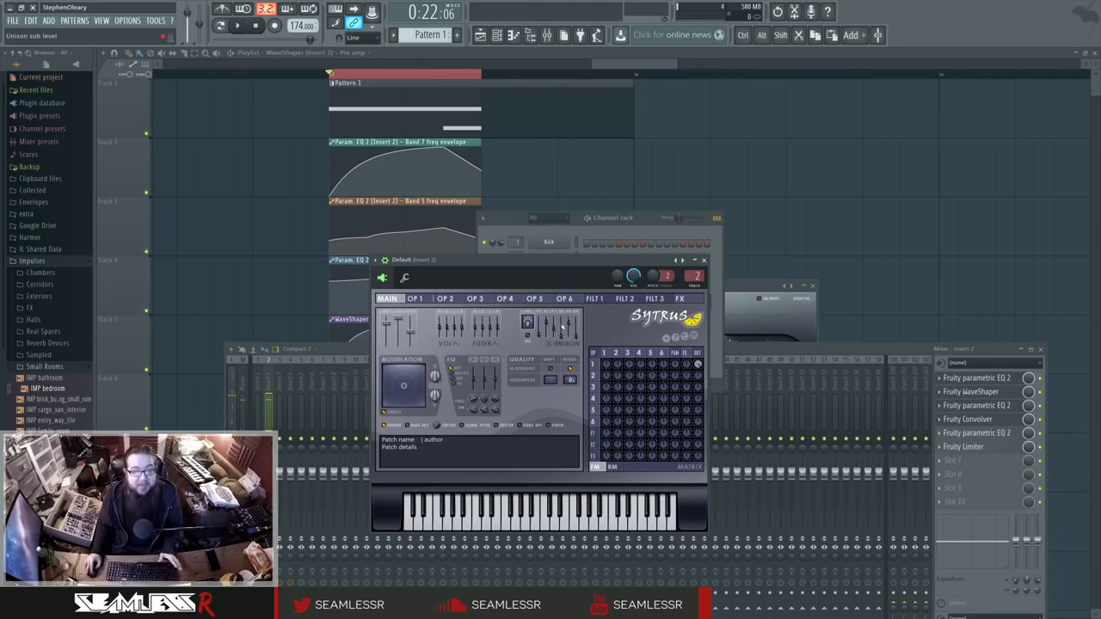
Audition the pattern repeatedly while checking the unison settings of the Sytrus patch.
key("space")
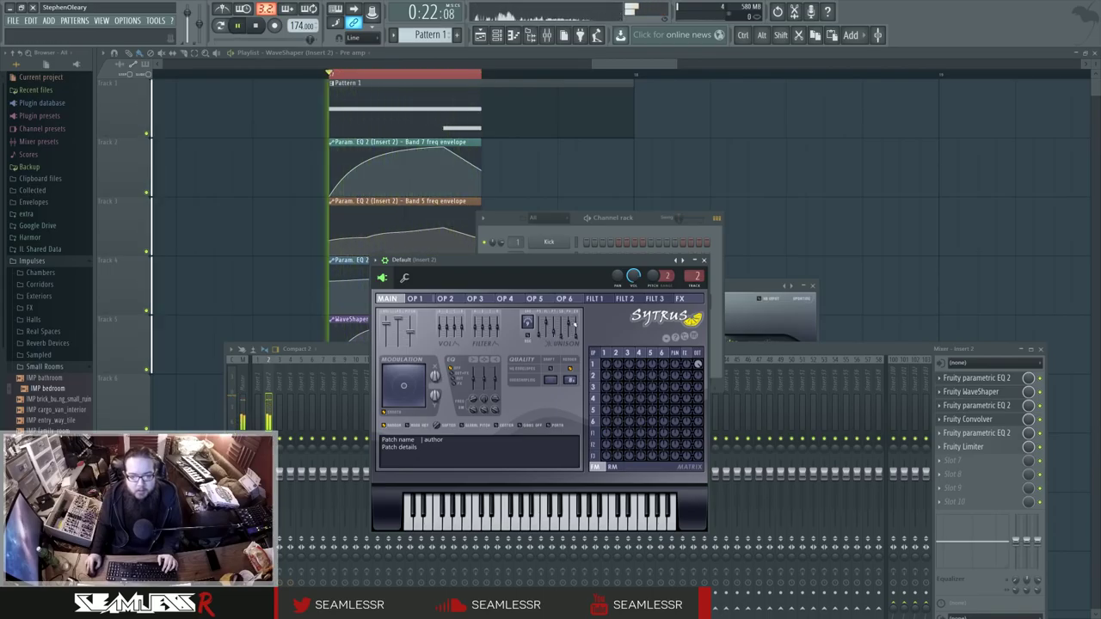
key("space")
key("space")
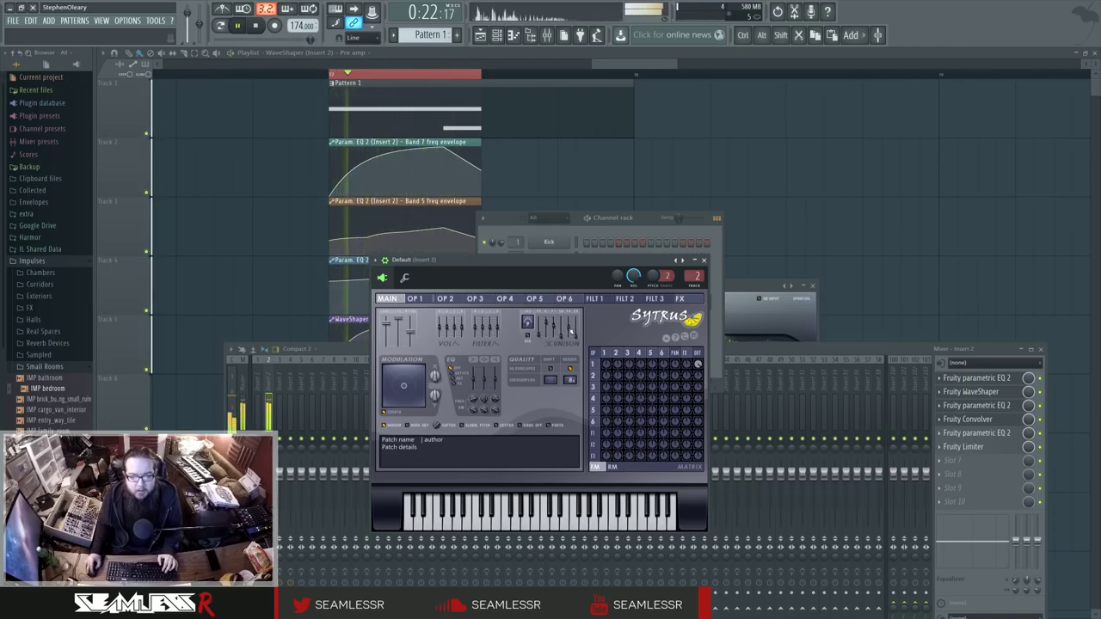
key("space")
key("space")
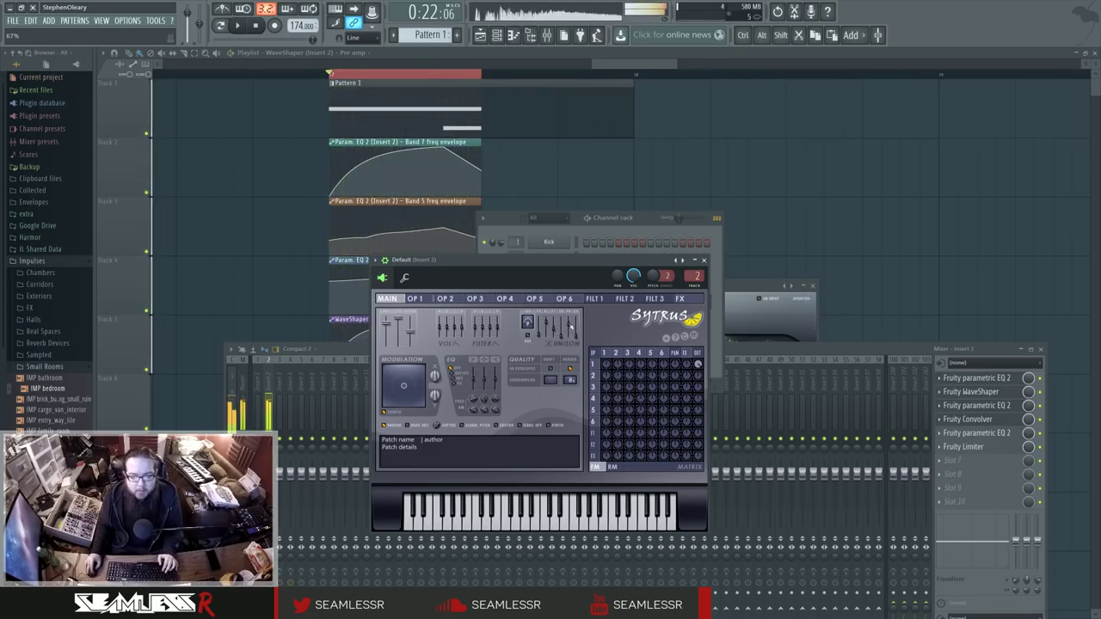
key("space")
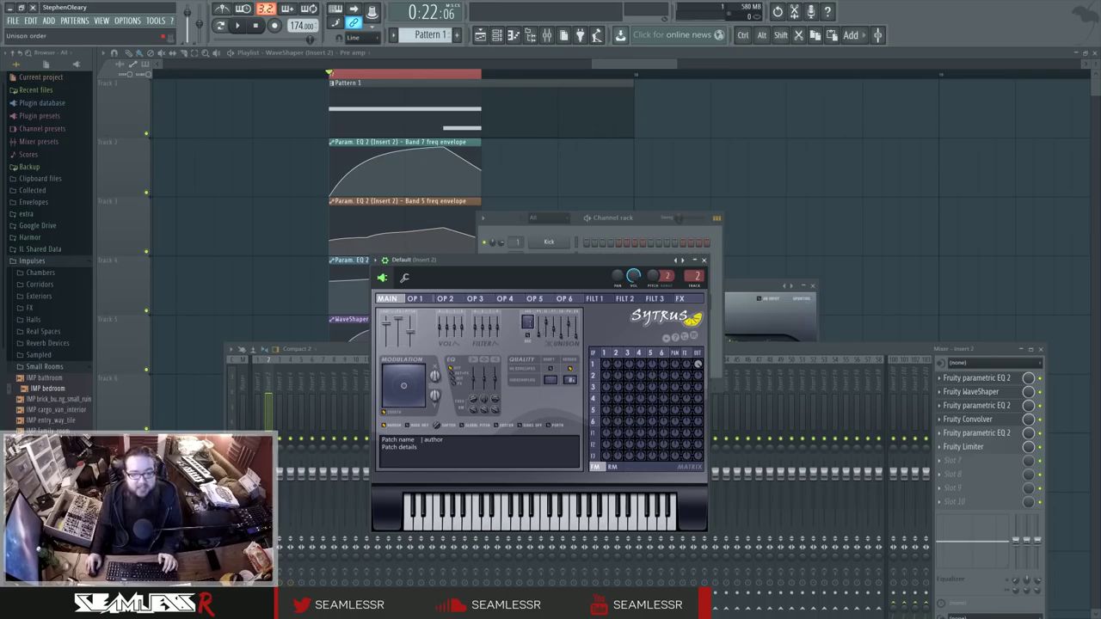
key("space")
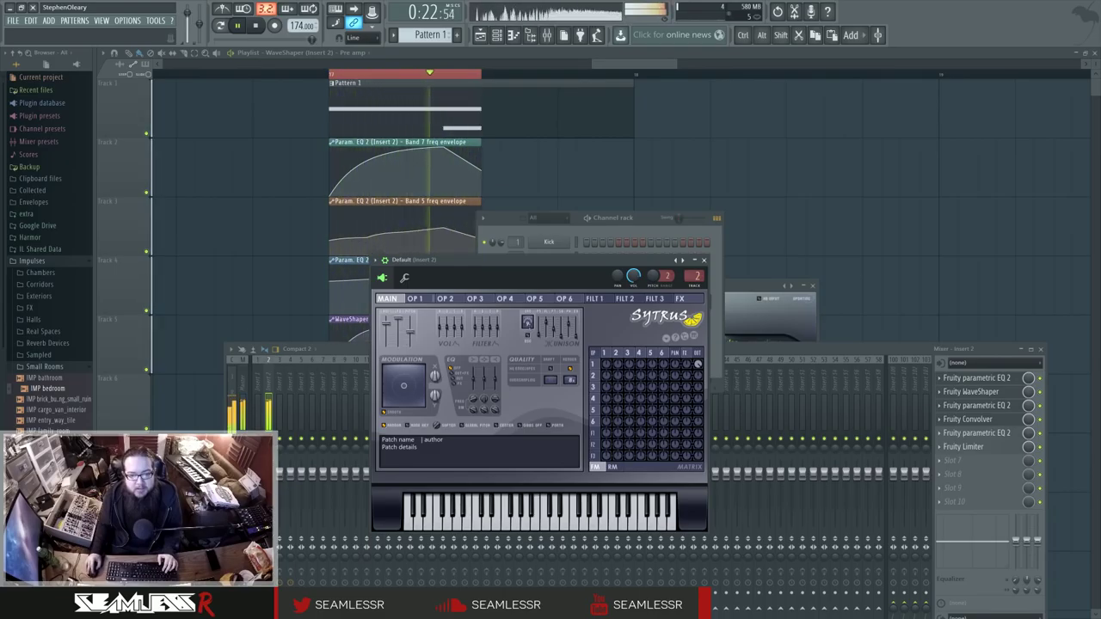
key("space")
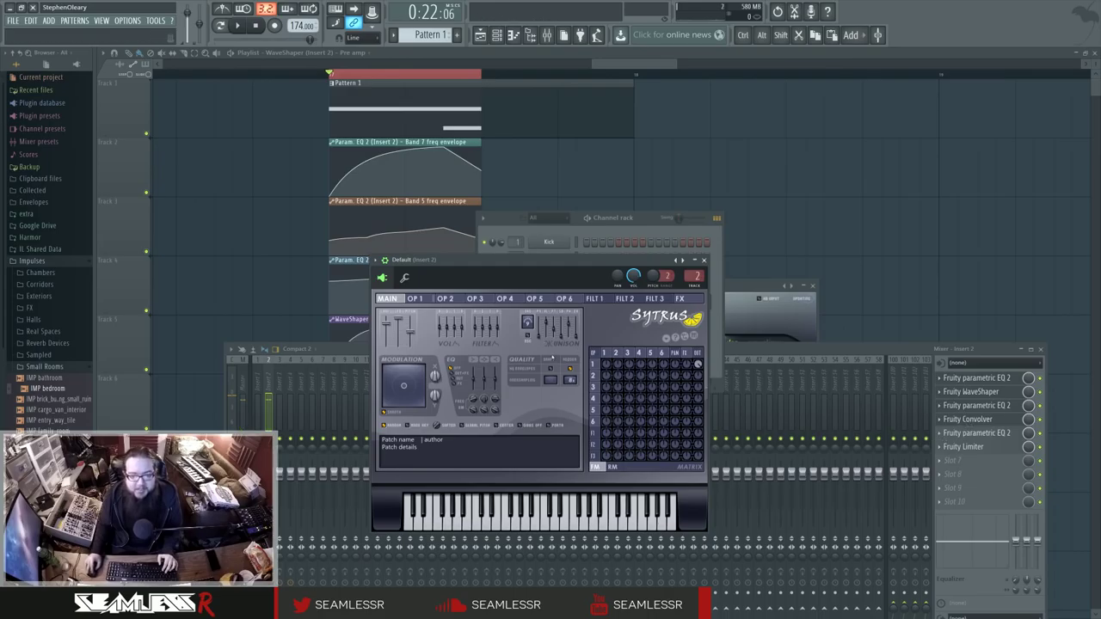
Replay the reference recording on insert 1 in Edison and examine its spectrogram.
left_click(543, 335)
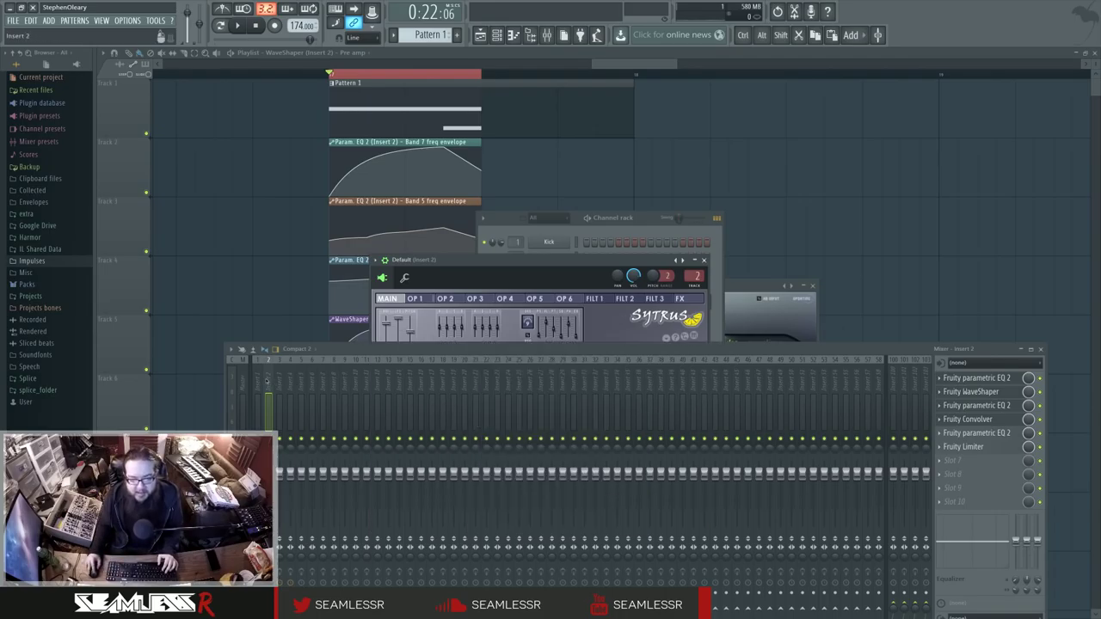
left_click(957, 379)
key("space")
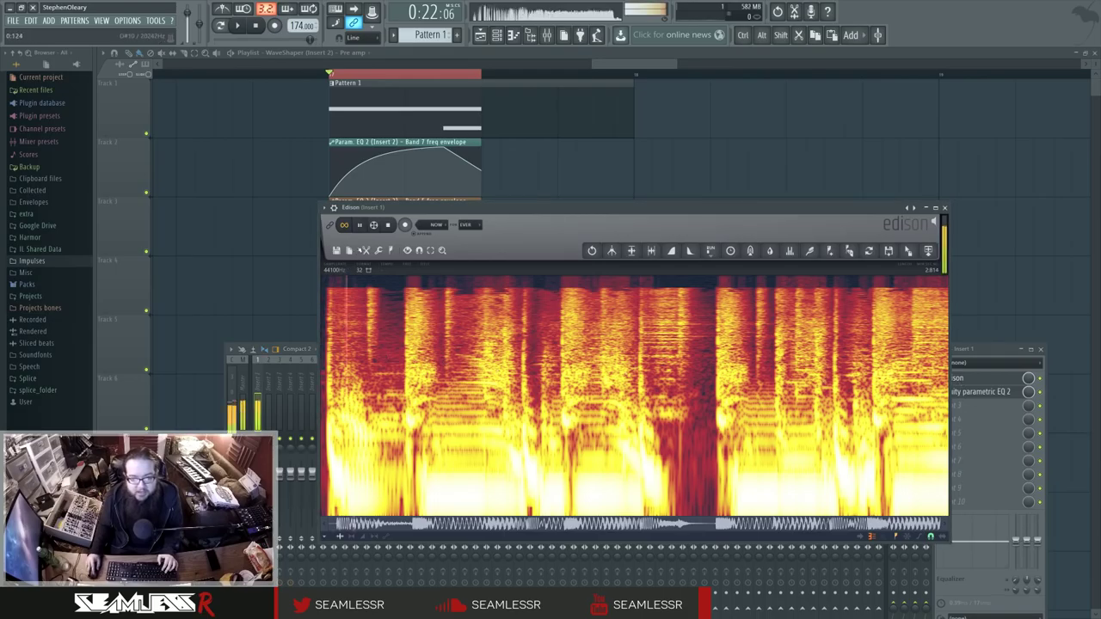
key("space")
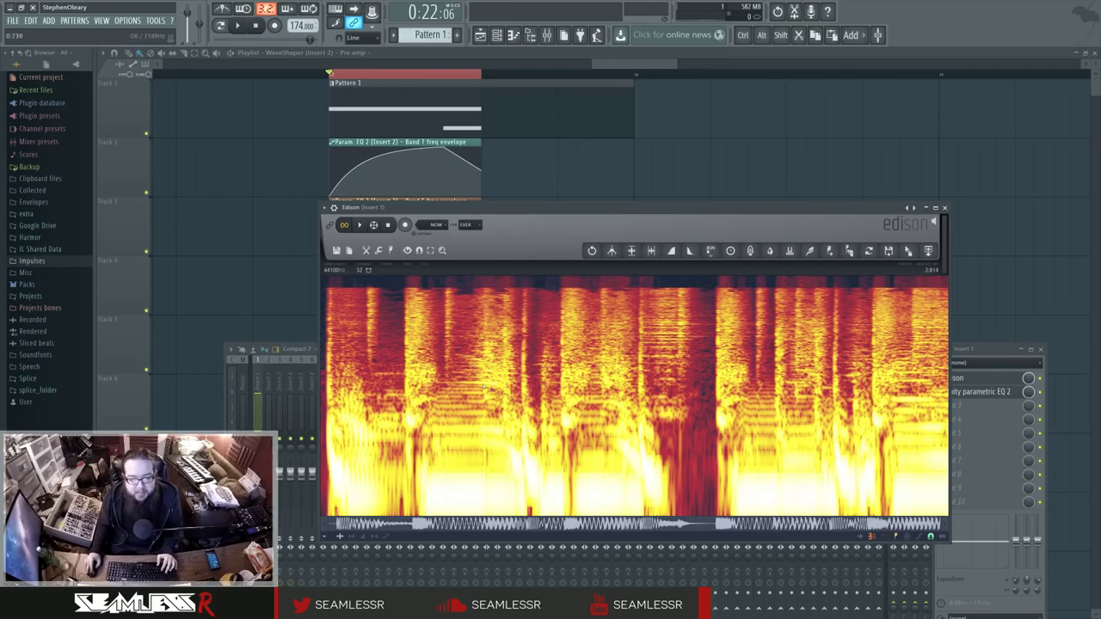
key("space")
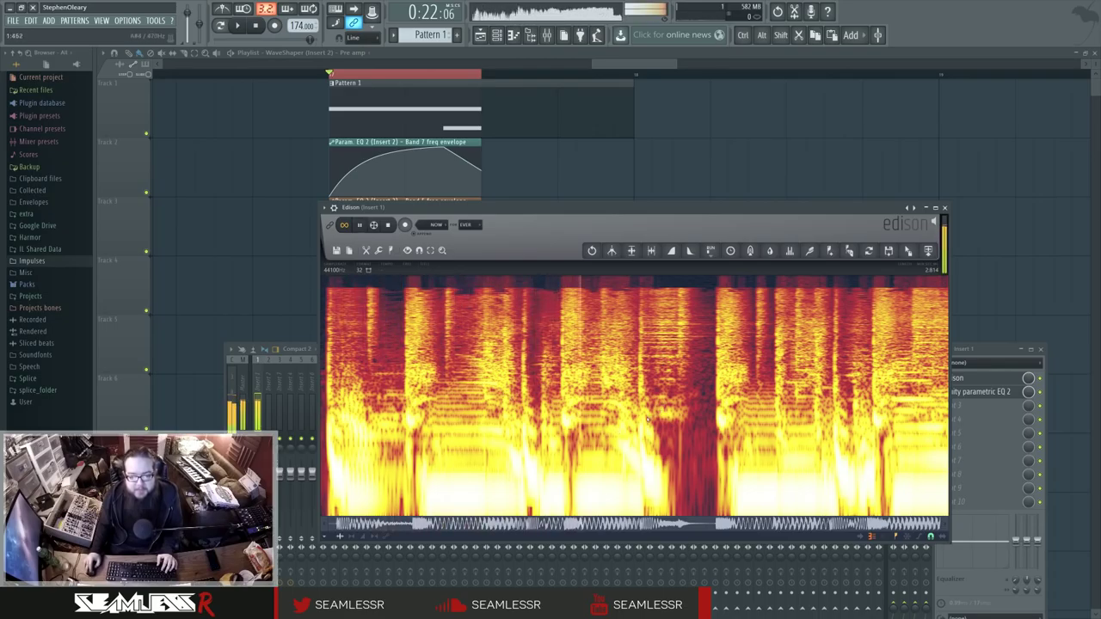
key("space")
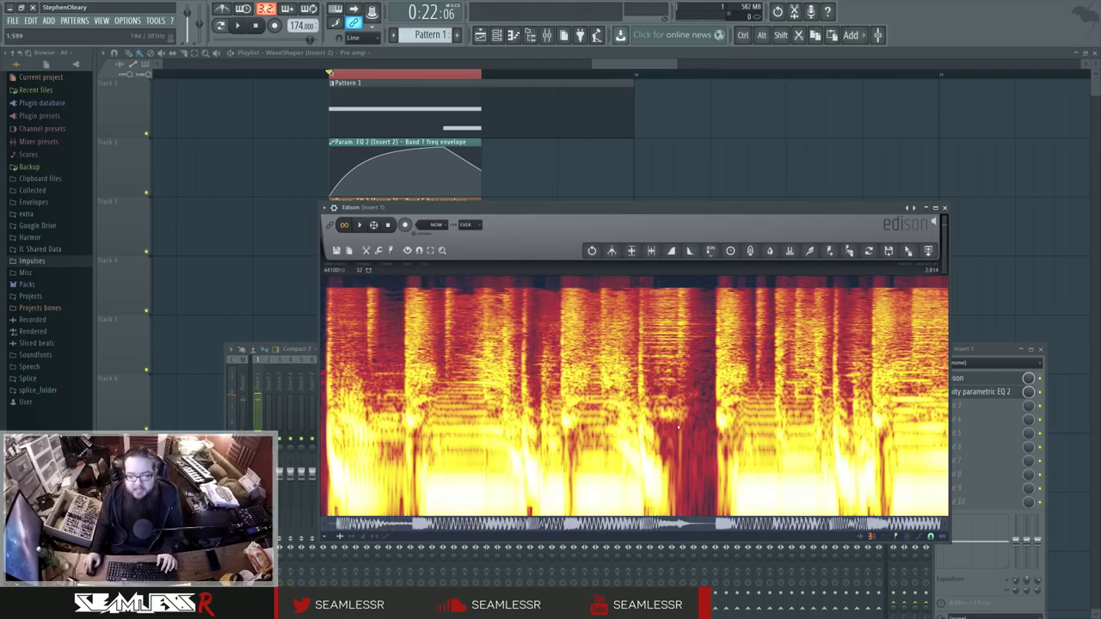